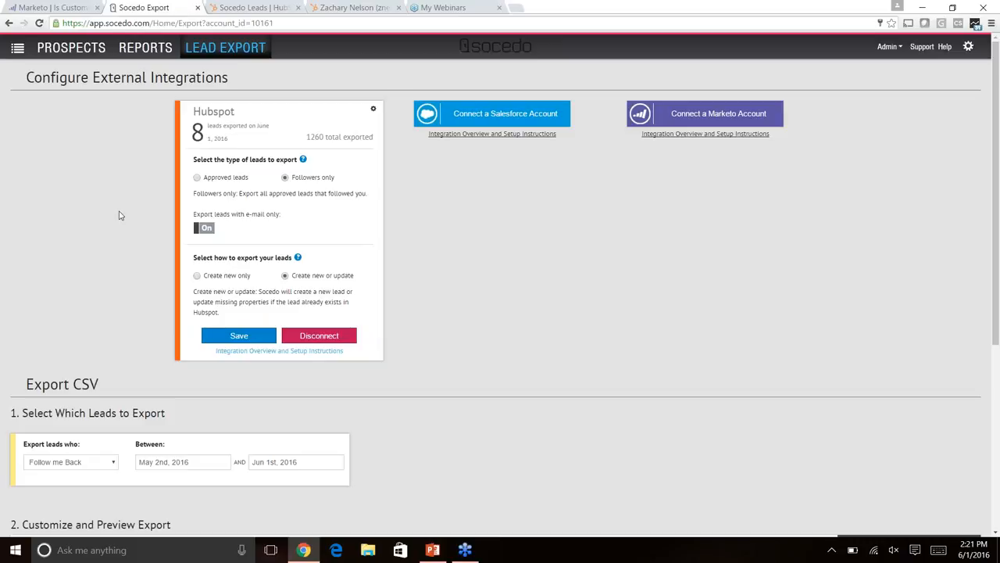
Examine the Export CSV section on the Lead Export page, checking the exportable columns from Basic Profile through Company Profile
scroll(120, 215, down, 1)
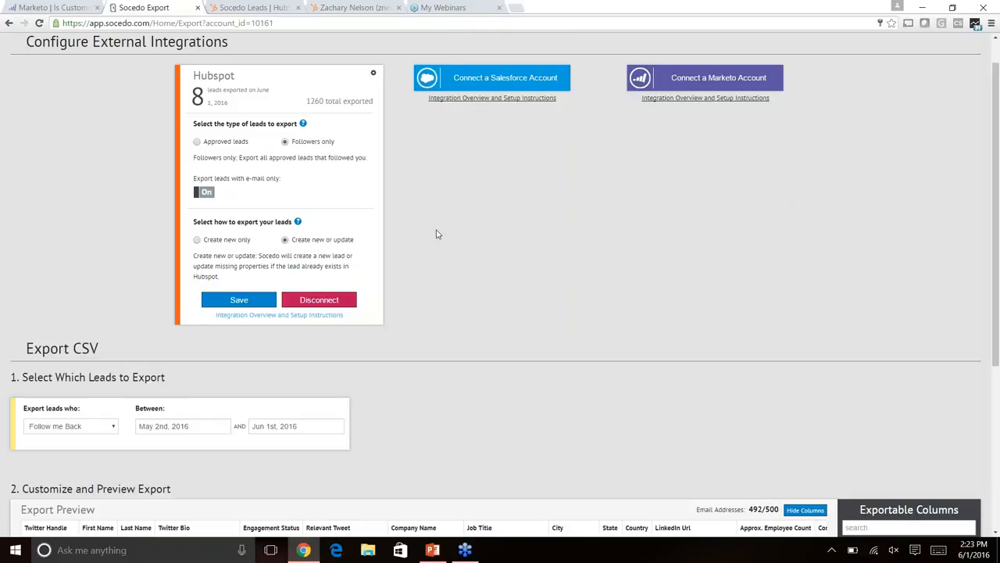
scroll(437, 234, down, 4)
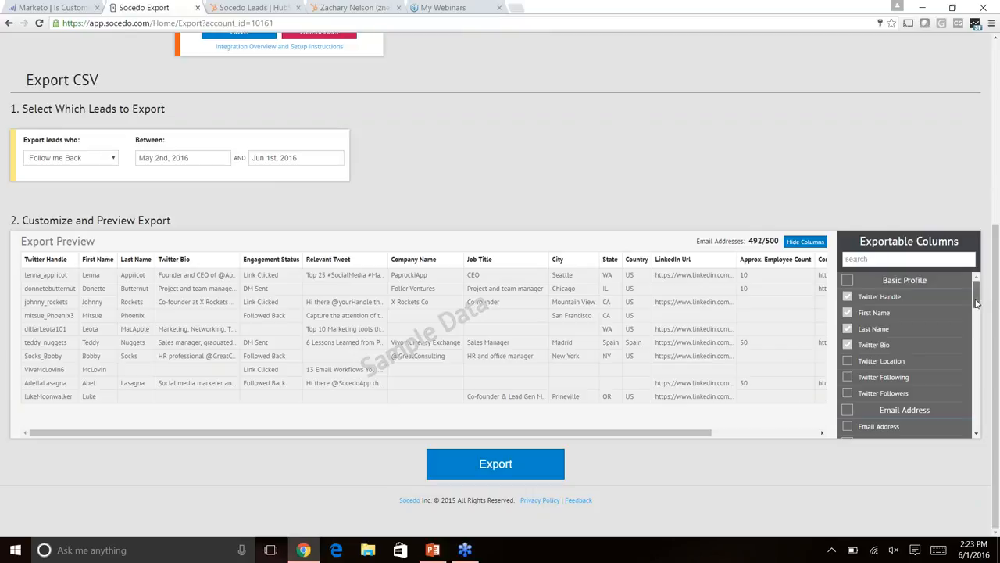
drag(976, 304, 975, 342)
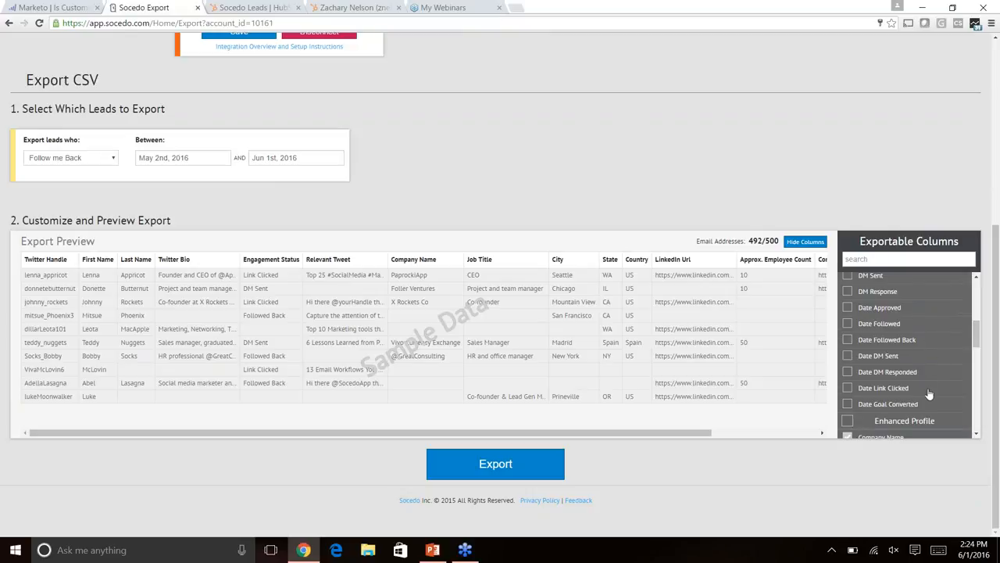
drag(977, 339, 976, 359)
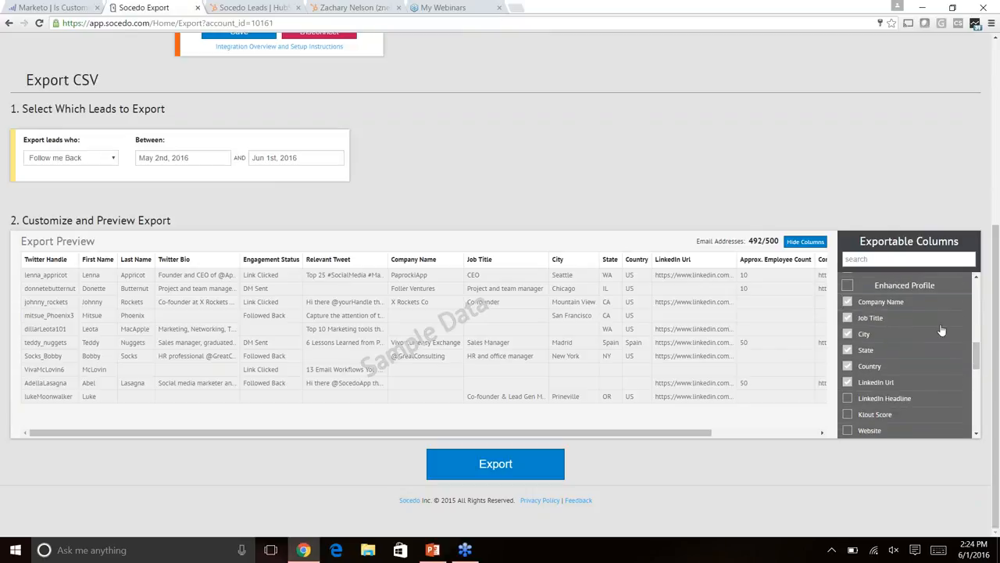
drag(976, 359, 976, 377)
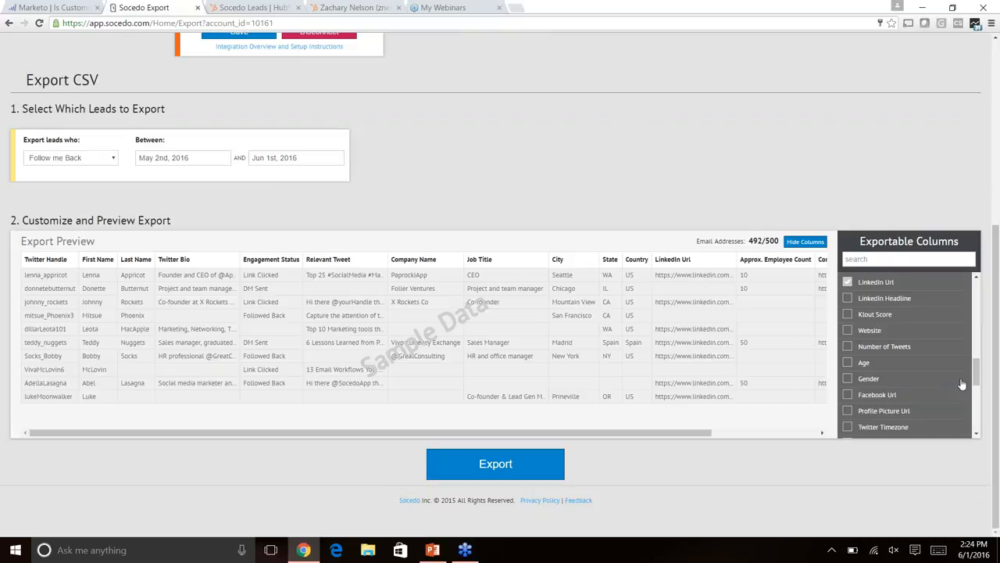
drag(979, 376, 974, 392)
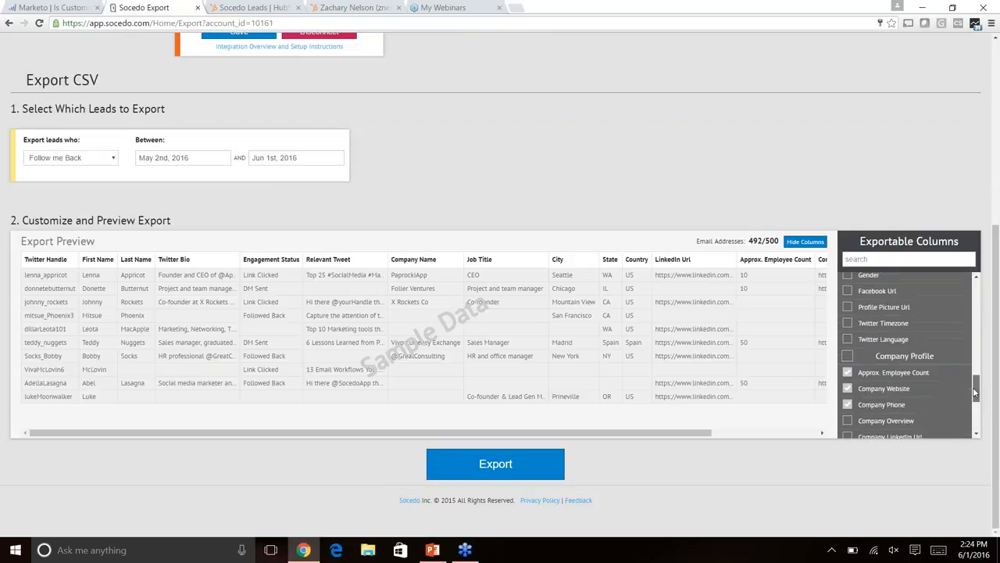
drag(974, 392, 975, 429)
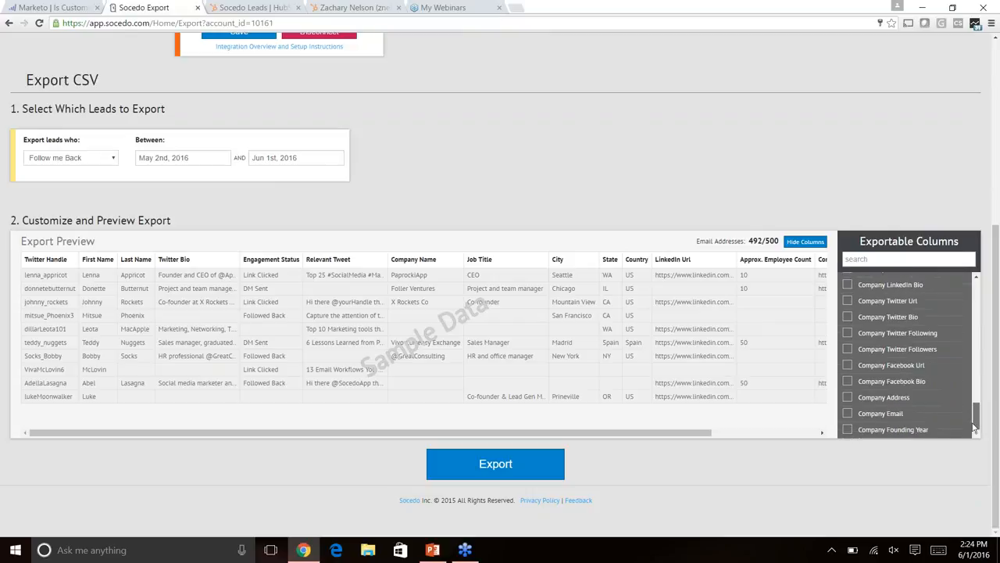
drag(974, 427, 969, 286)
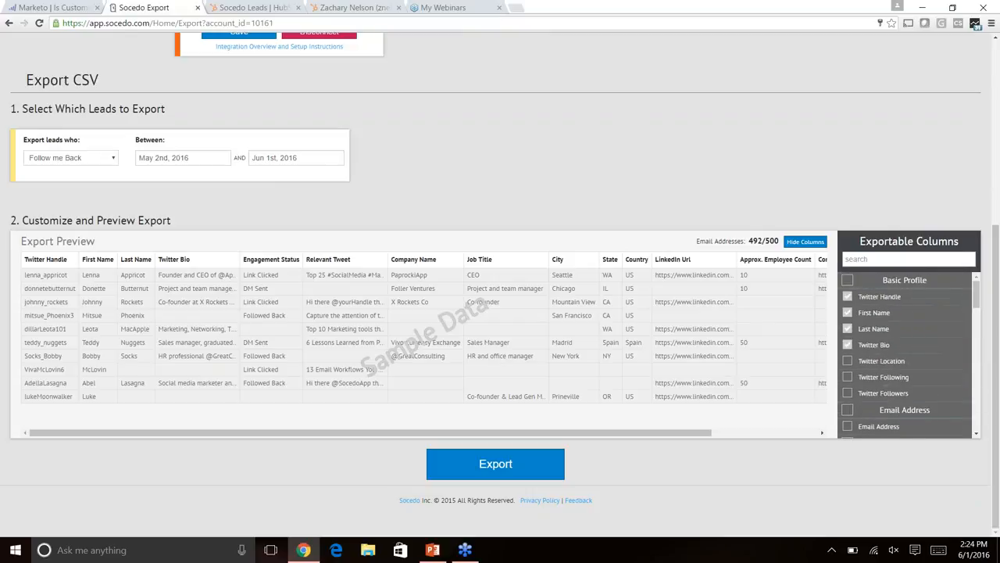
scroll(623, 168, up, 3)
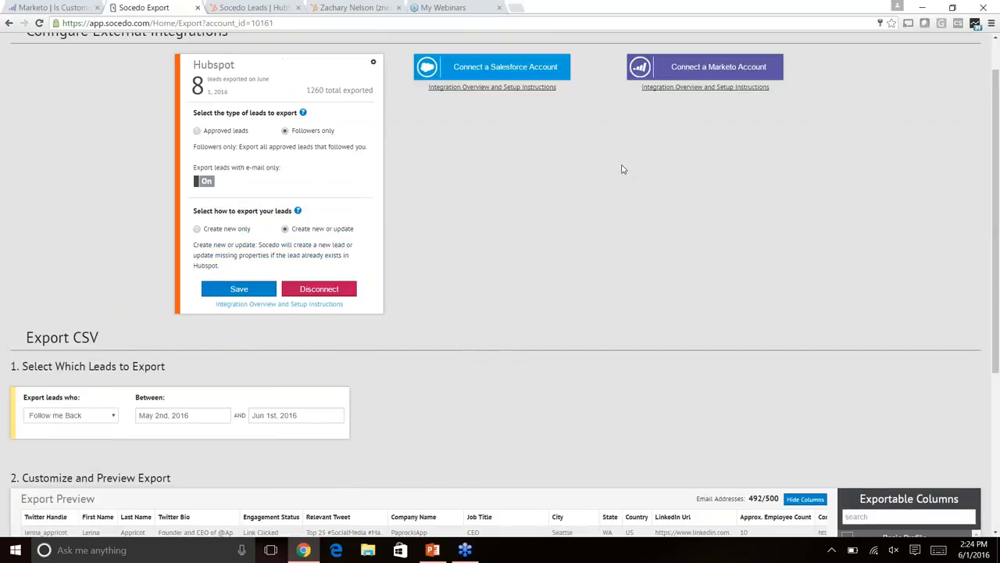
scroll(623, 168, up, 1)
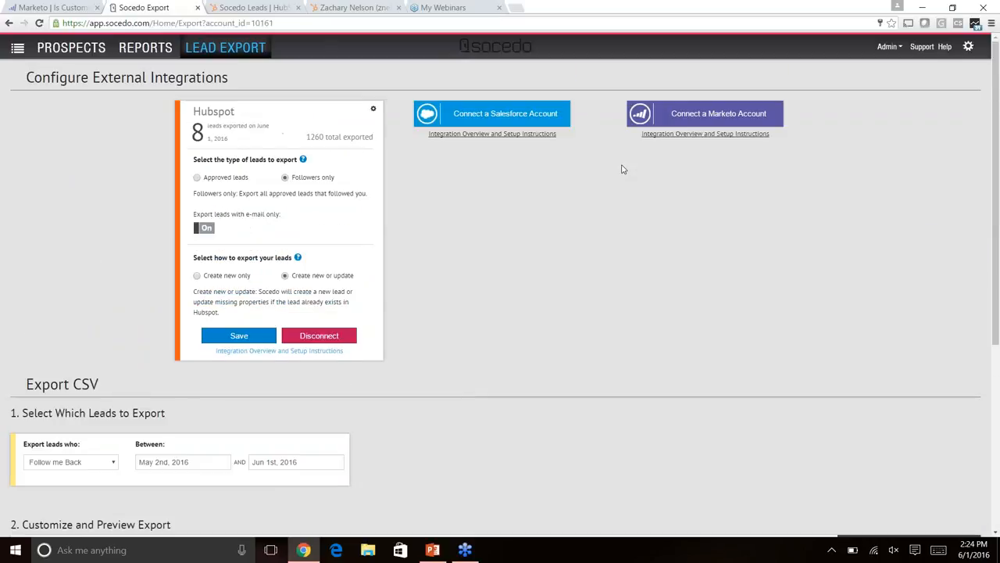
Open the Socedo reports and review the Hubspot integration reporting, including email activity and the lead lifecycle stages
click(147, 52)
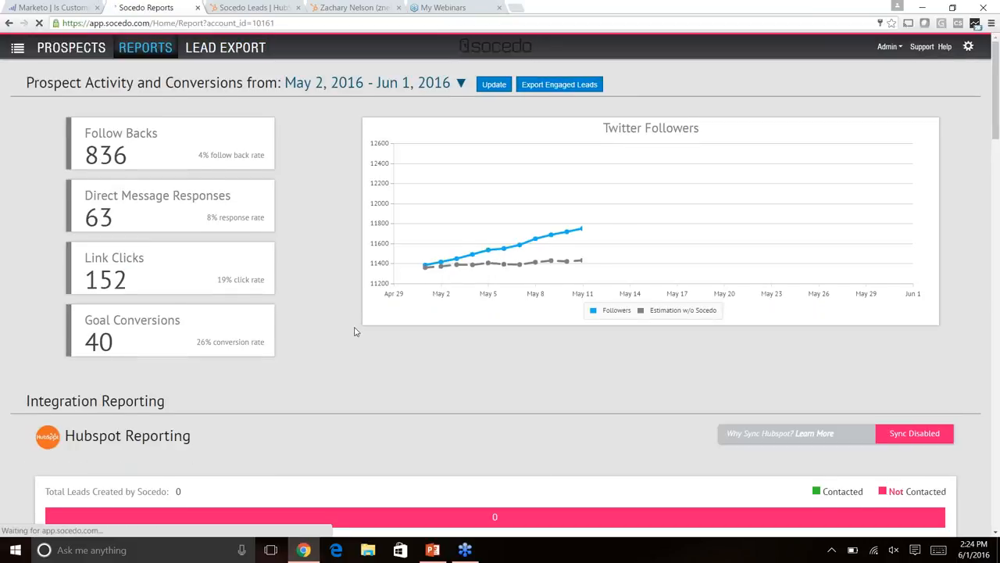
scroll(354, 331, down, 5)
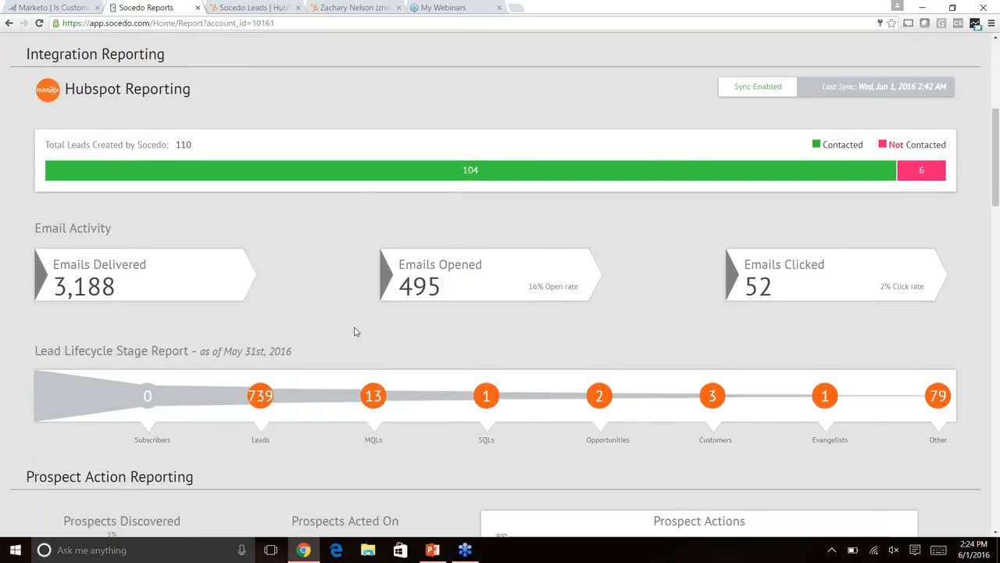
scroll(354, 331, down, 1)
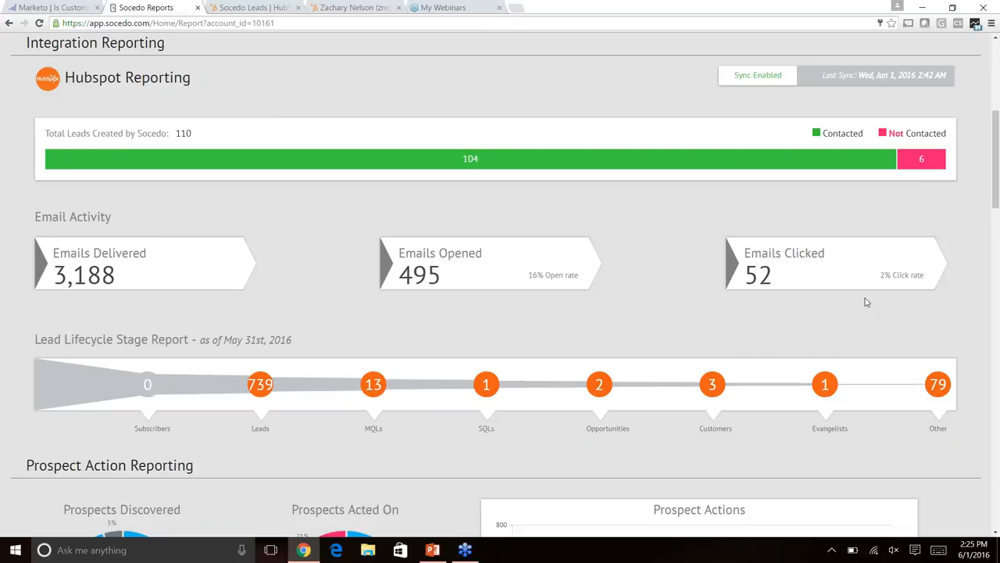
scroll(309, 290, down, 1)
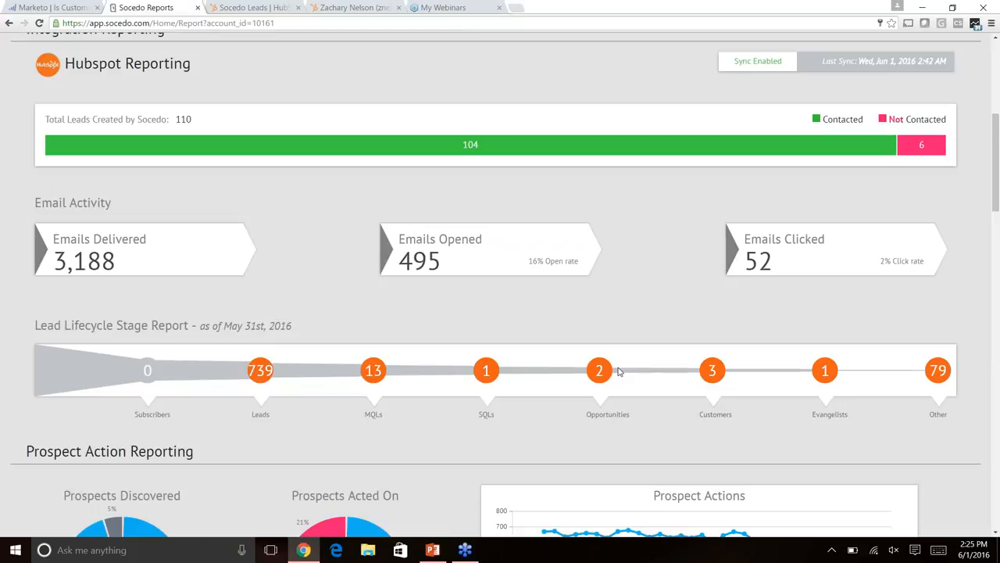
scroll(647, 280, up, 1)
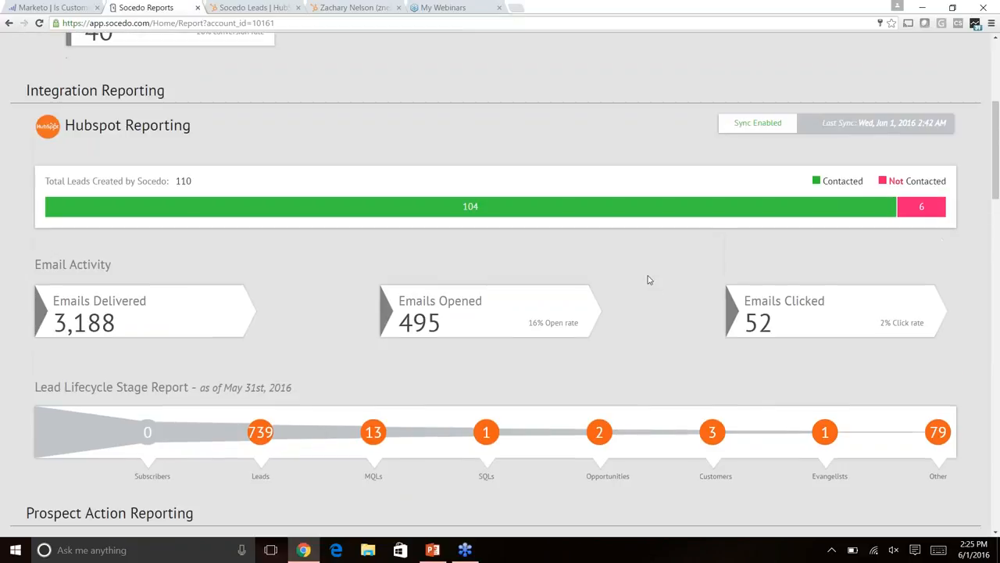
Switch to HubSpot's Socedo Leads list and inspect the Socedo Lead Stage filter's "is any of" choices, closing the filter with "is known" selected
click(254, 7)
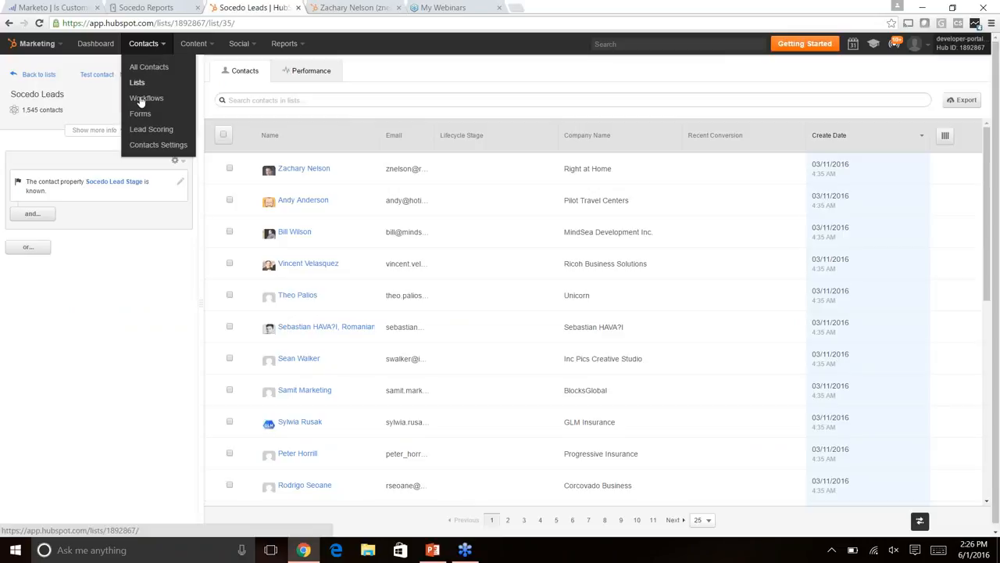
click(117, 340)
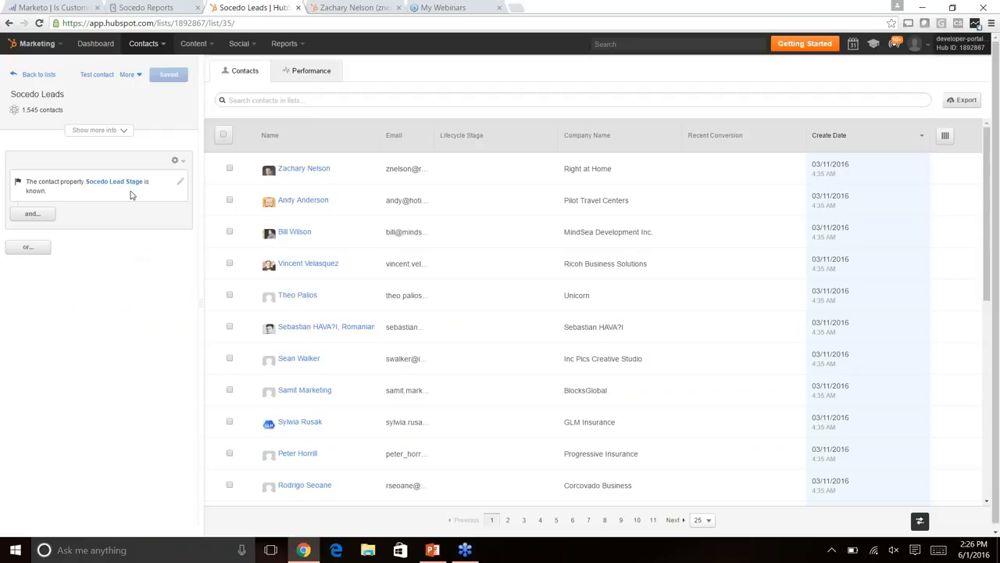
click(179, 185)
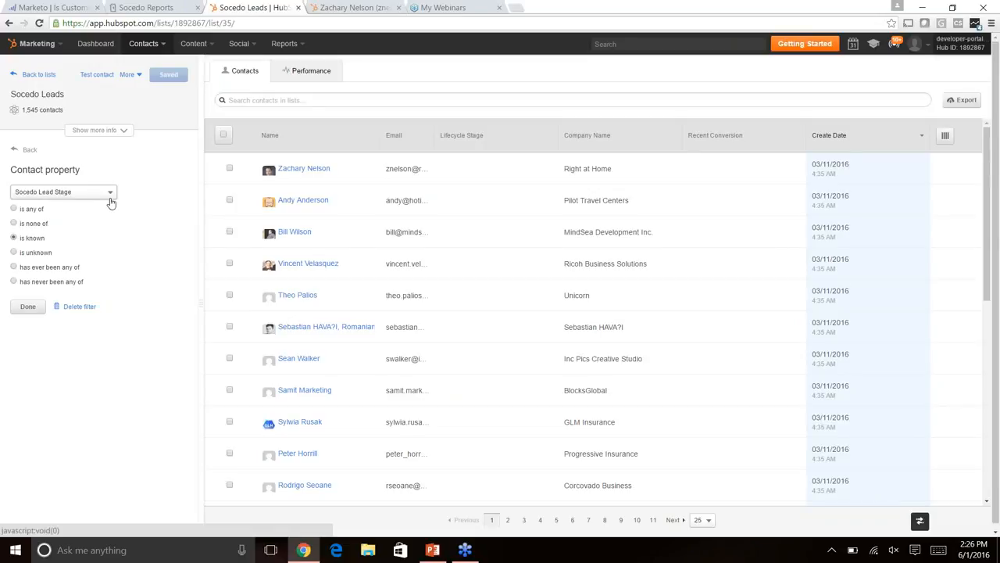
click(13, 209)
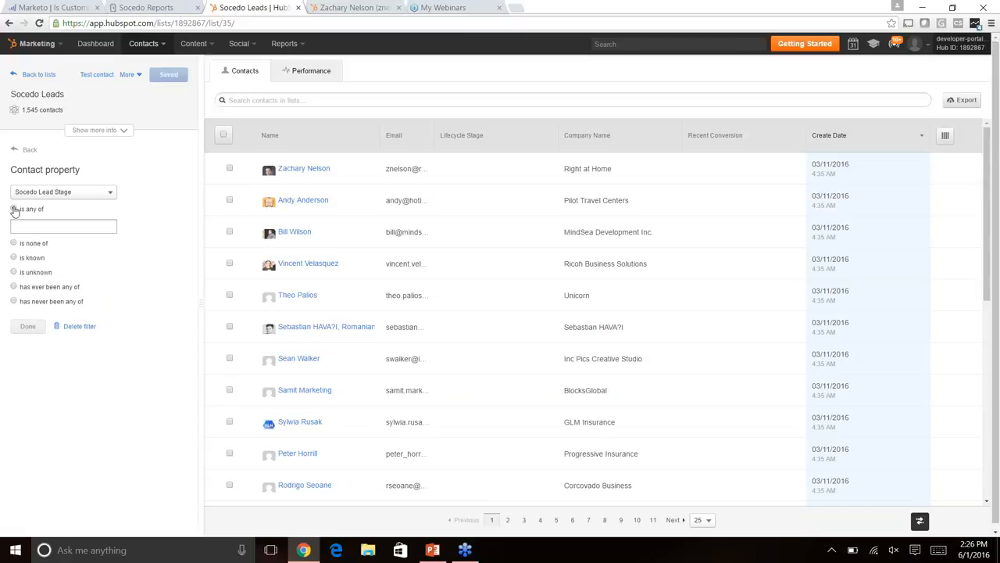
click(60, 226)
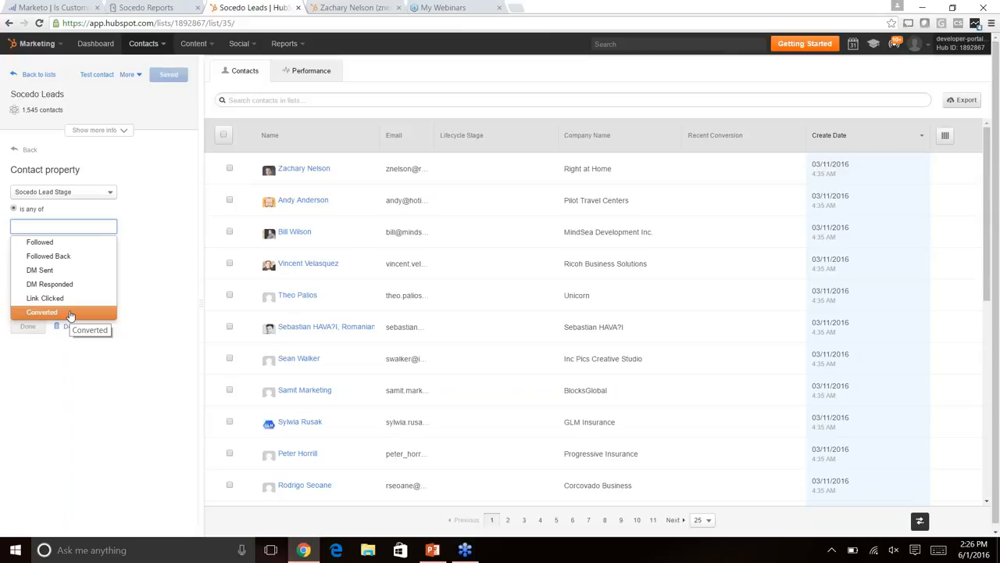
click(67, 227)
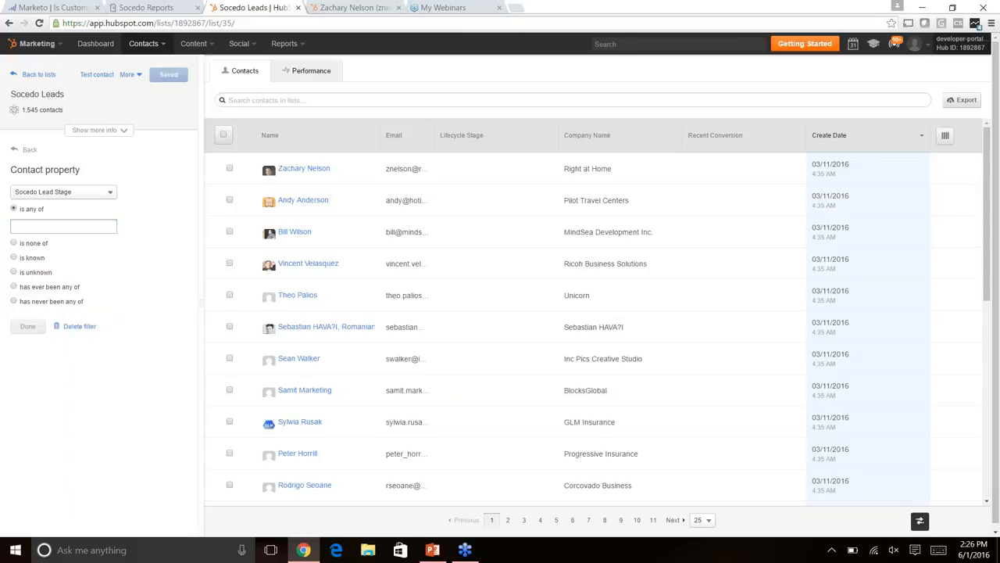
click(14, 258)
click(27, 306)
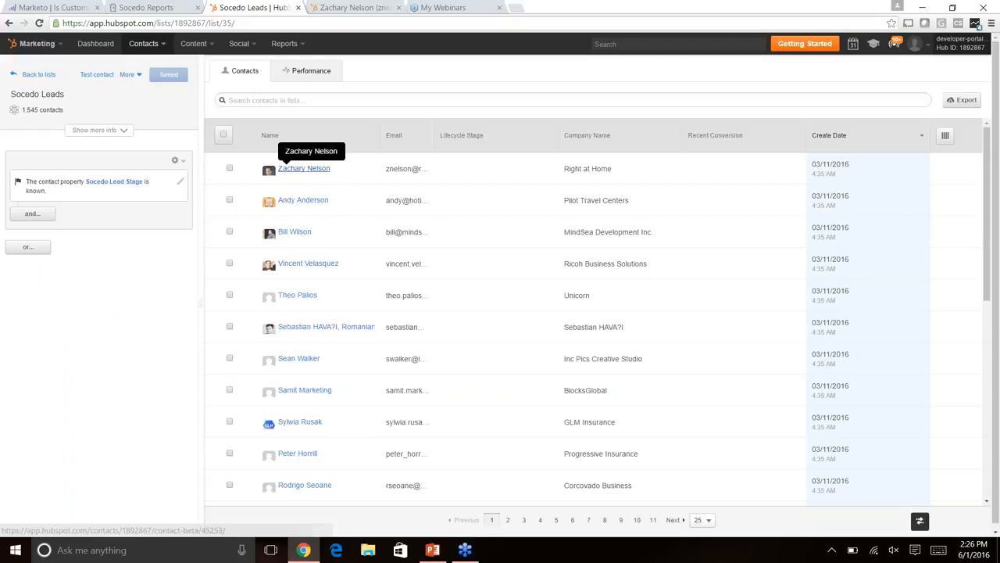
View the first listed contact's timeline in its open HubSpot record and open the manual lead scoring rules
click(340, 7)
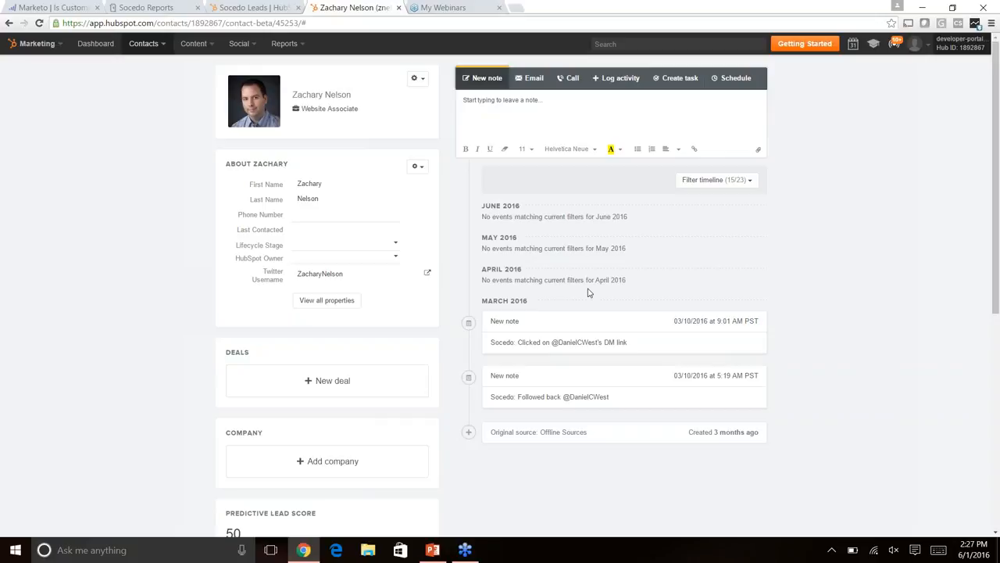
click(162, 44)
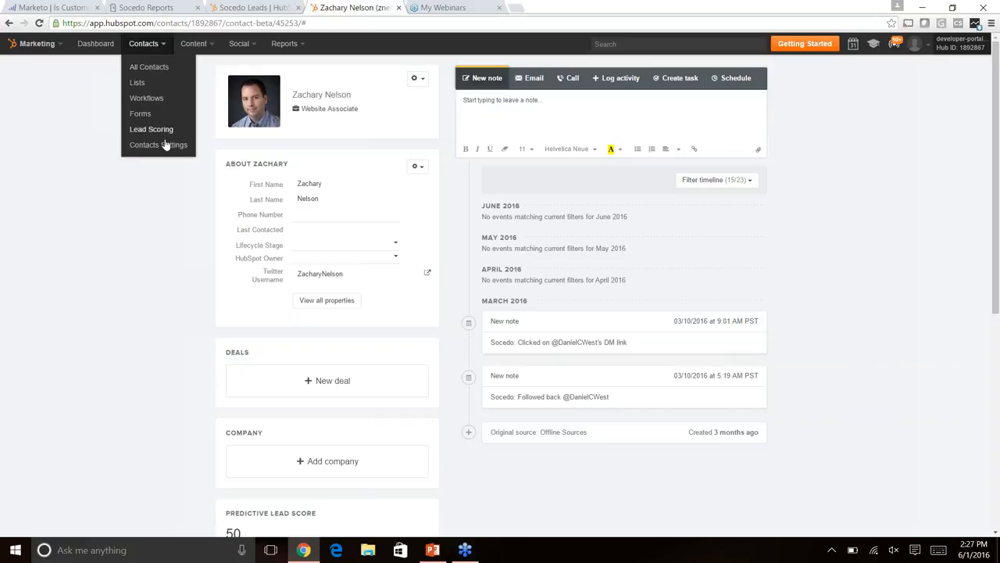
click(161, 129)
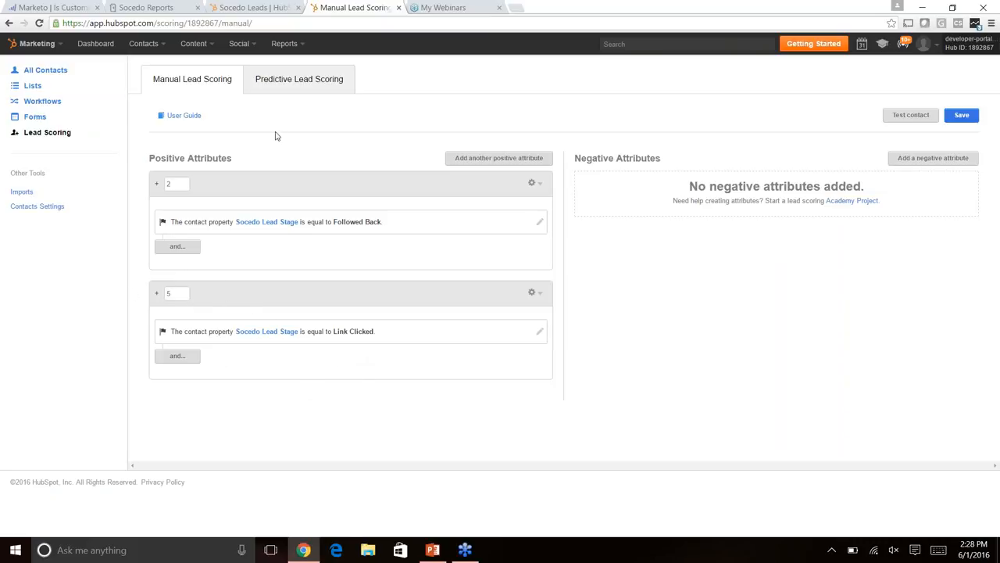
Open the Socedo Workflow and review its enrollment criteria, delay, email action and workflow enrollment action
click(166, 51)
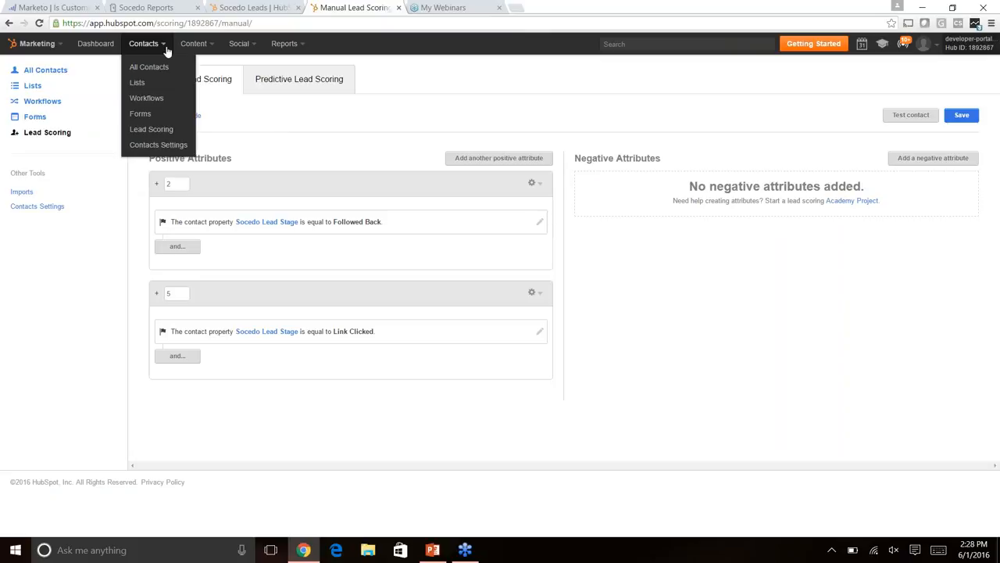
click(156, 99)
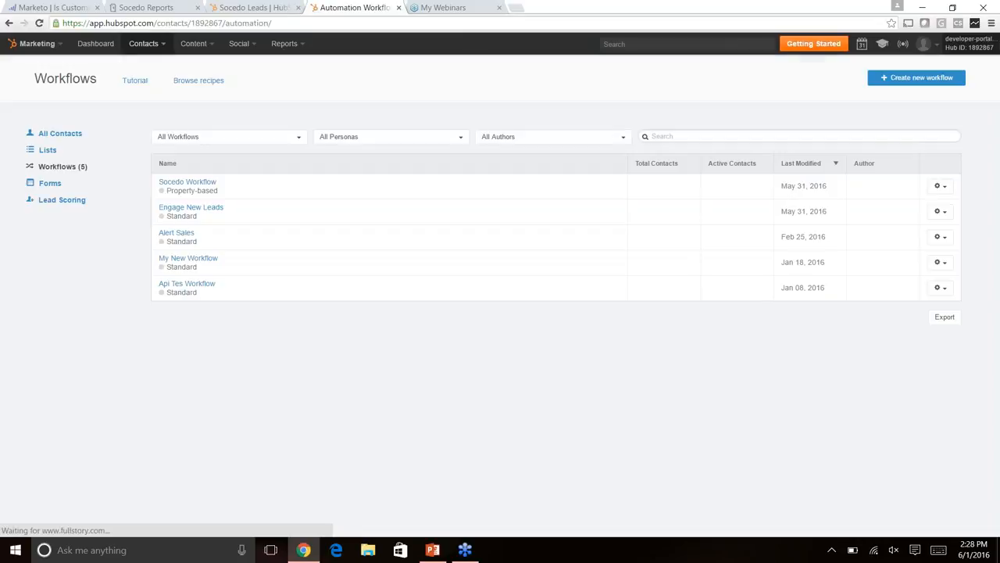
click(191, 183)
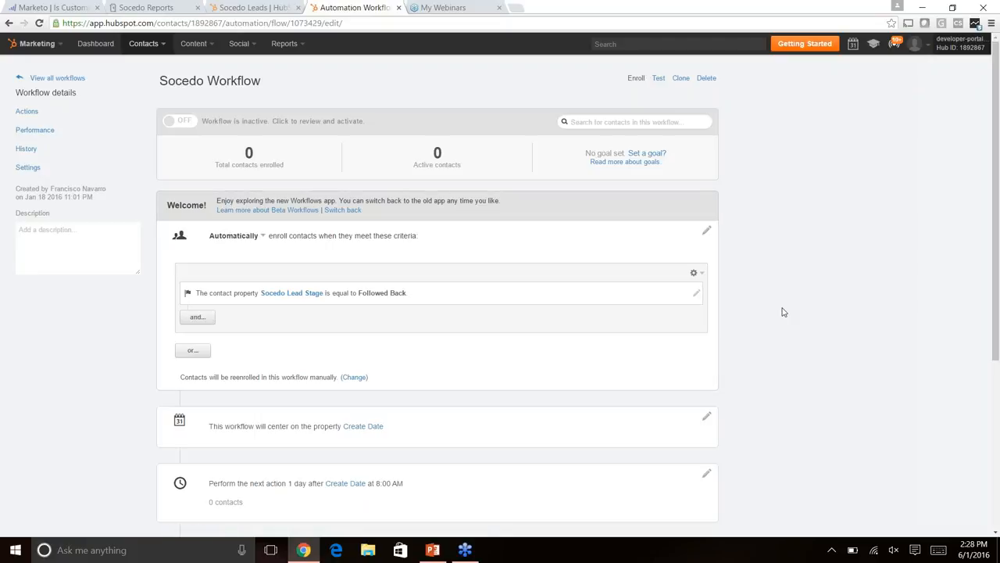
scroll(784, 312, down, 1)
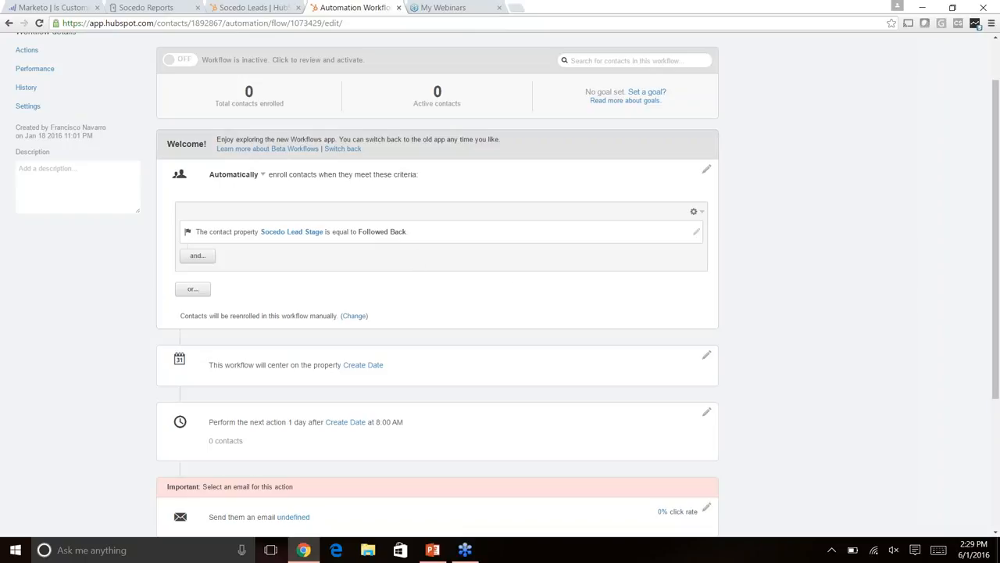
scroll(399, 289, down, 2)
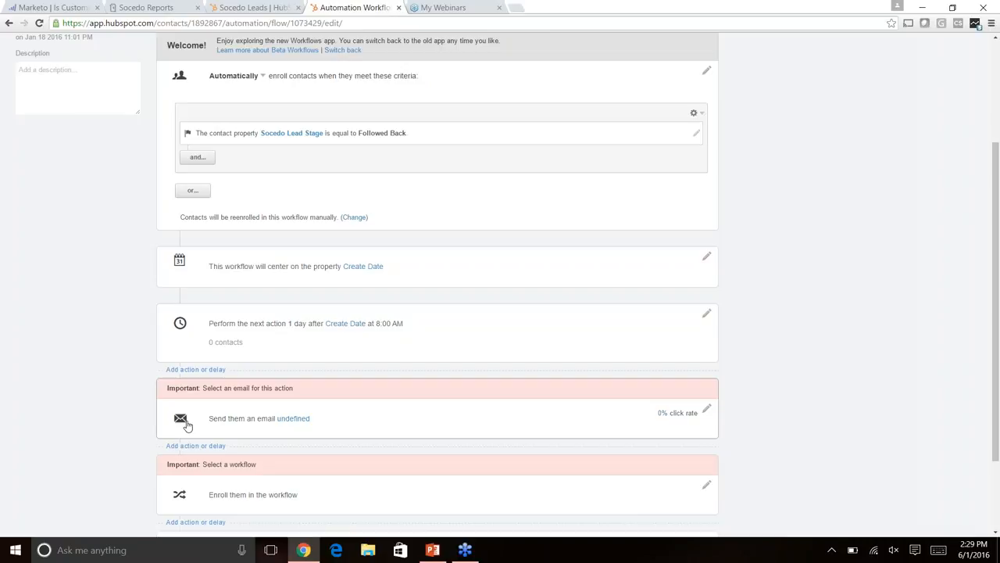
scroll(438, 312, down, 1)
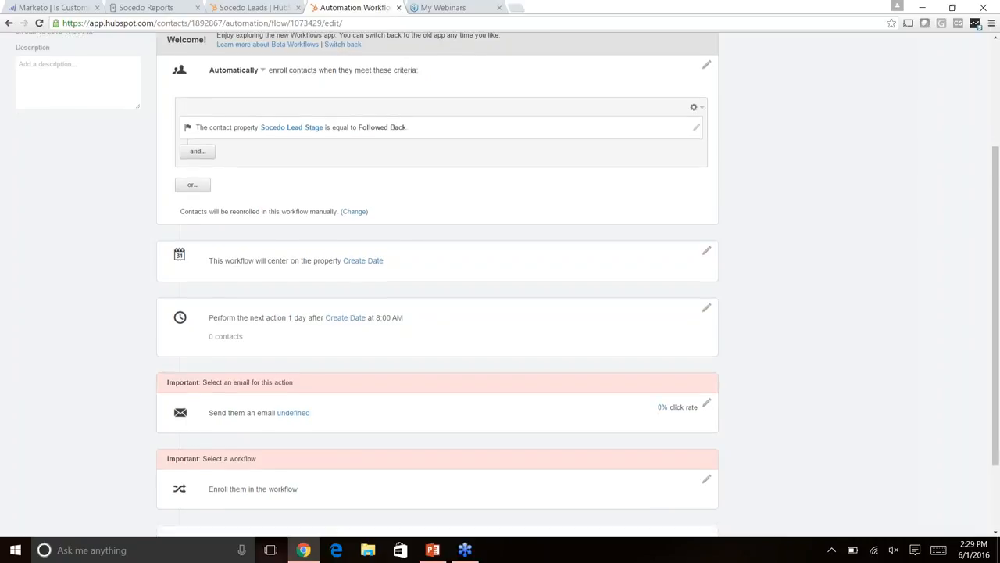
scroll(438, 313, down, 1)
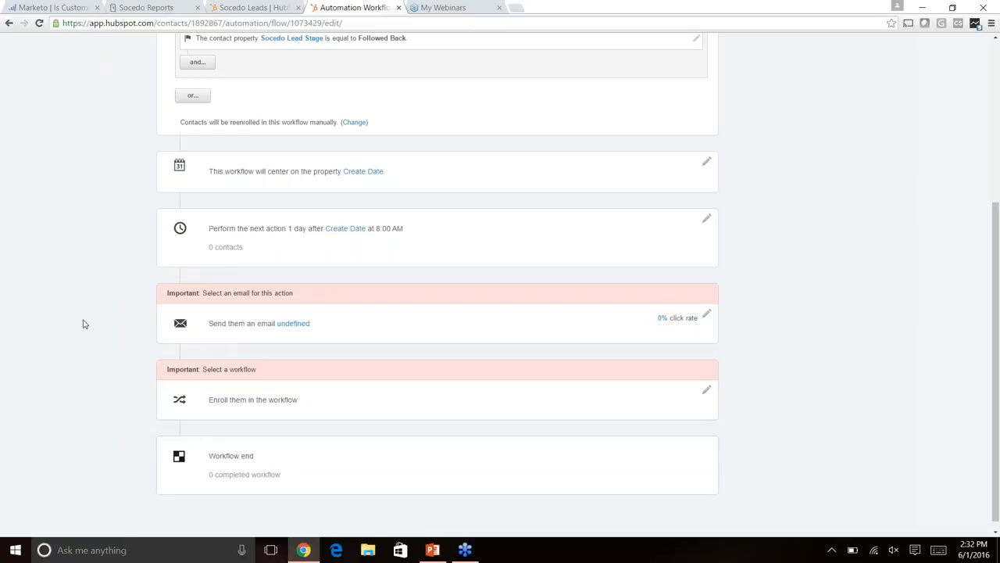
scroll(62, 420, up, 1)
scroll(130, 342, up, 3)
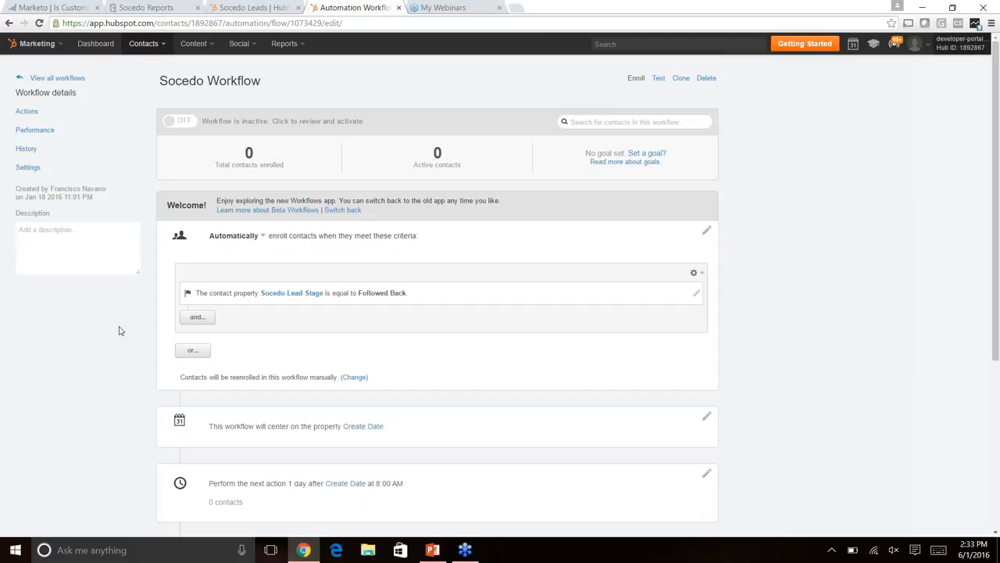
scroll(119, 331, down, 2)
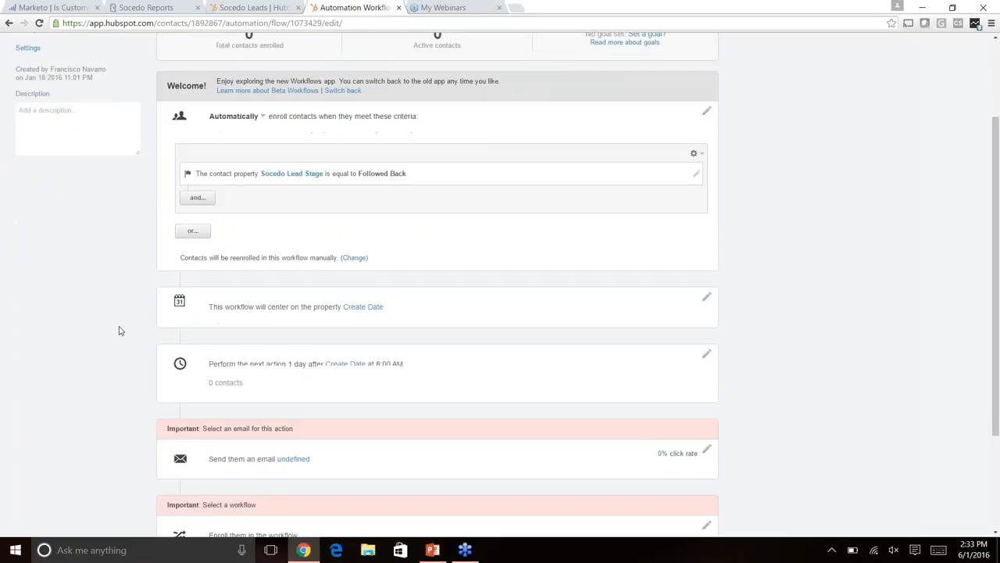
scroll(188, 406, up, 2)
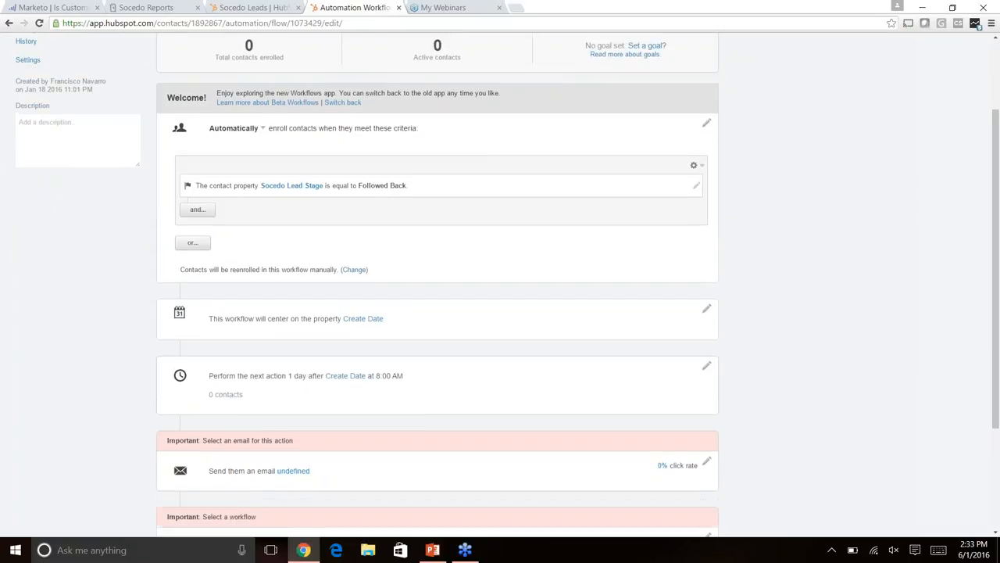